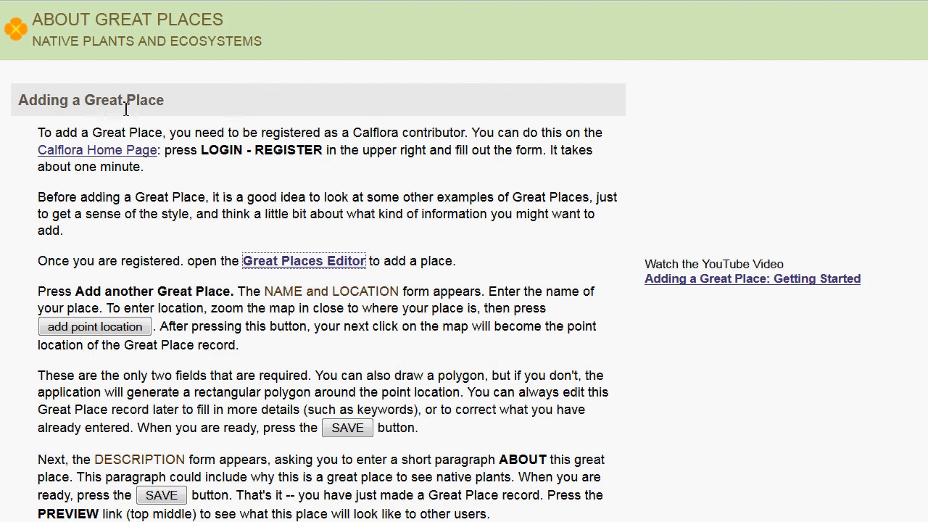
# Step: Open the Great Places Editor and turn on the Protected Area (CPAD) region layer on the map
pyautogui.click(301, 262)
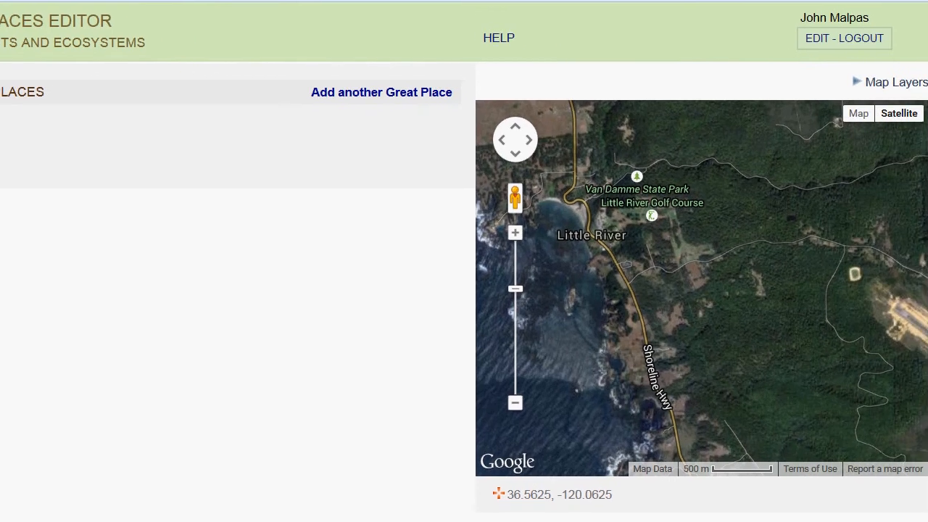
pyautogui.click(880, 87)
pyautogui.click(818, 155)
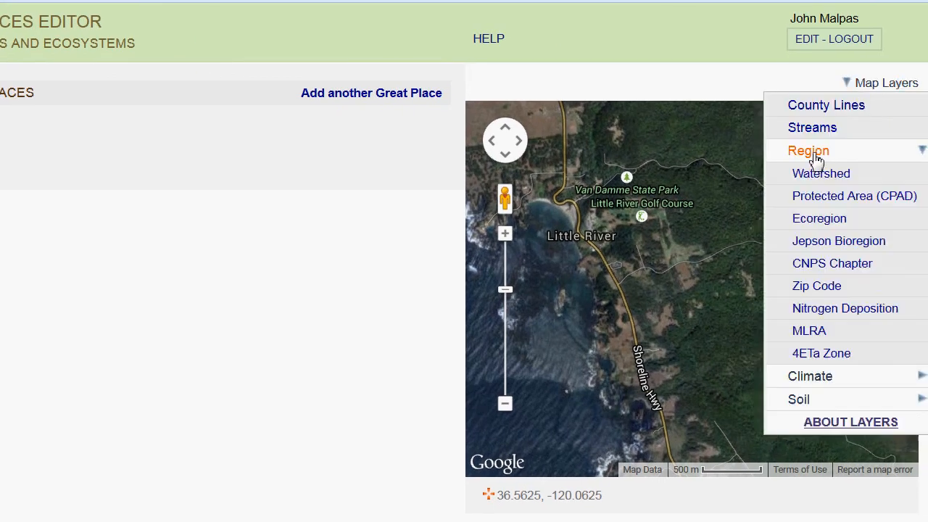
pyautogui.click(803, 197)
pyautogui.click(872, 85)
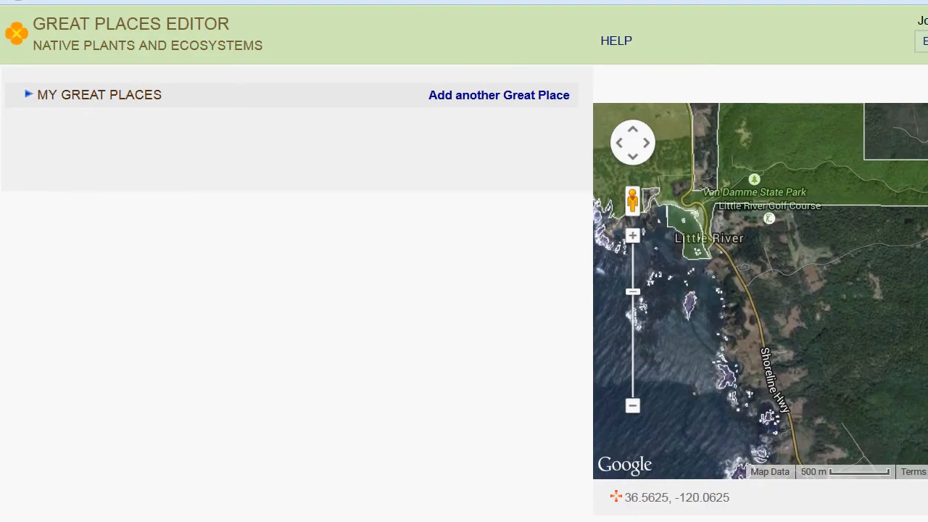
# Step: Start a new Great Place named "Pygmy Forest, Van Damme State Park" and place its point just inside the park's southern boundary, east of Little River Airport
pyautogui.moveTo(895, 276); pyautogui.dragTo(795, 247)
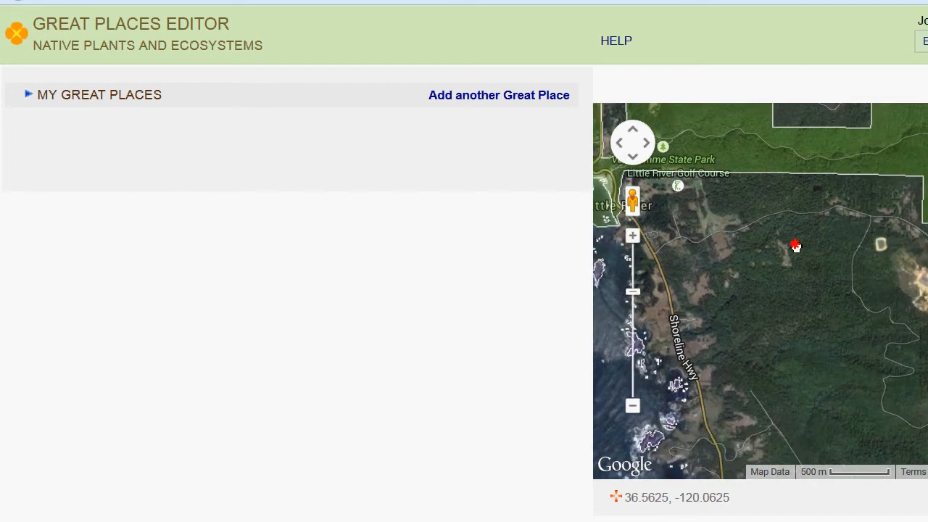
pyautogui.moveTo(869, 289); pyautogui.dragTo(731, 242)
pyautogui.moveTo(917, 273); pyautogui.dragTo(797, 244)
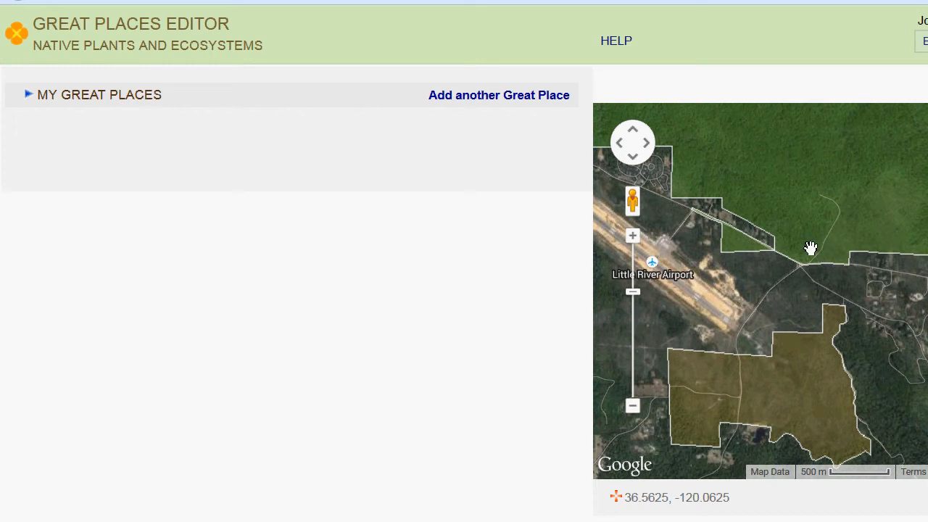
pyautogui.click(464, 103)
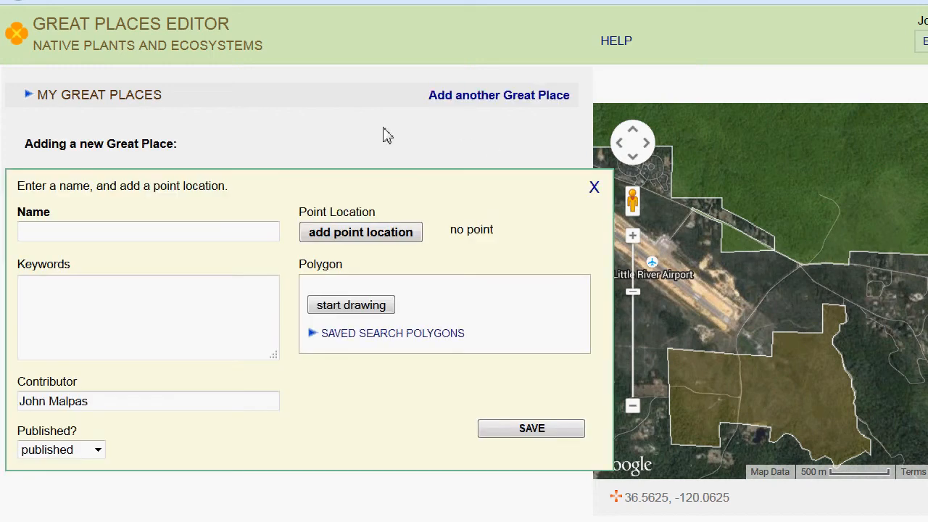
pyautogui.click(58, 232)
pyautogui.write('Pygmy Fores')
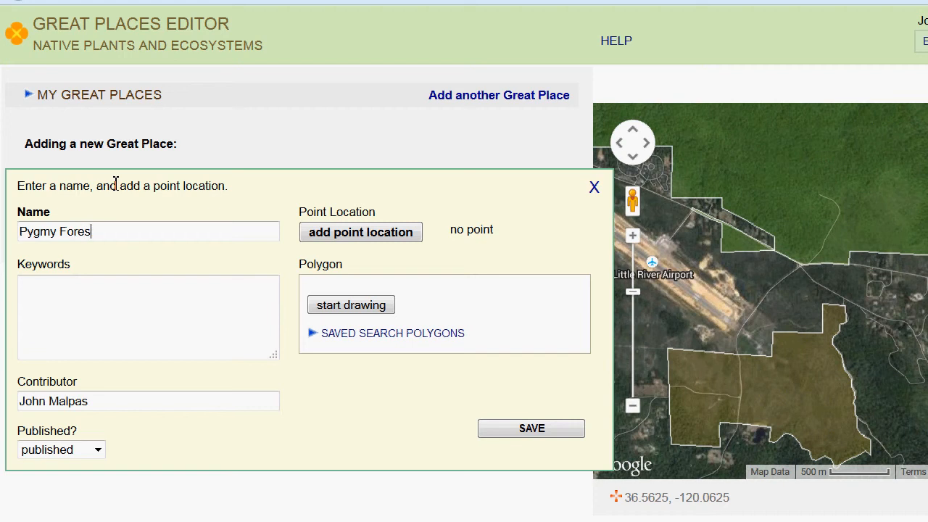
pyautogui.write('t, Van Damme ')
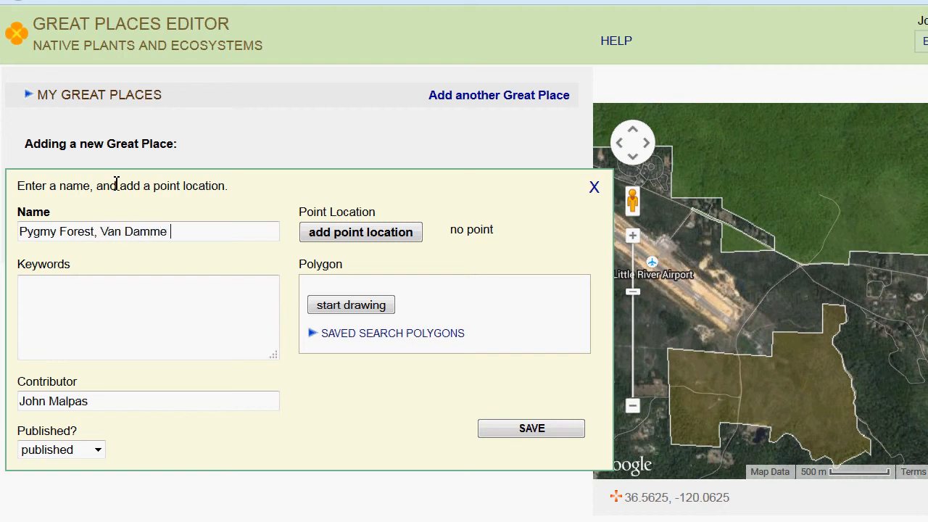
pyautogui.write('State Park')
pyautogui.click(360, 236)
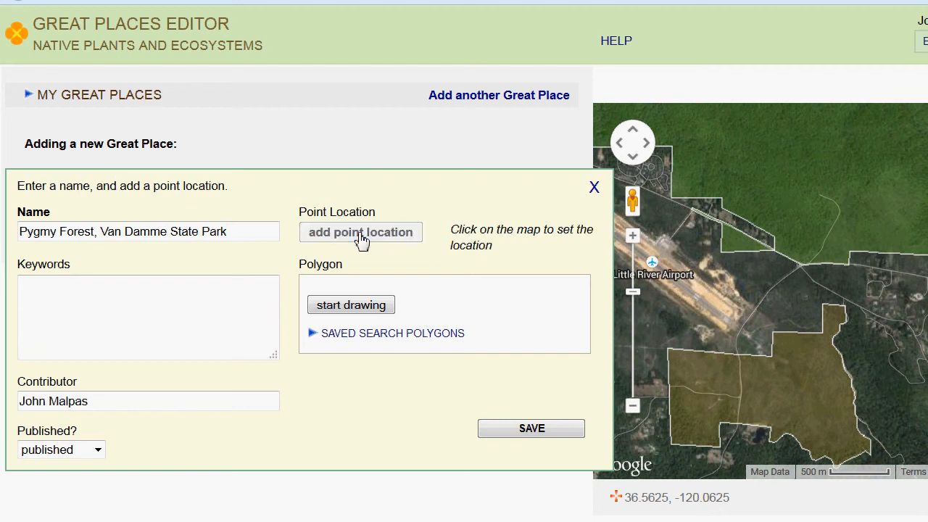
pyautogui.click(818, 259)
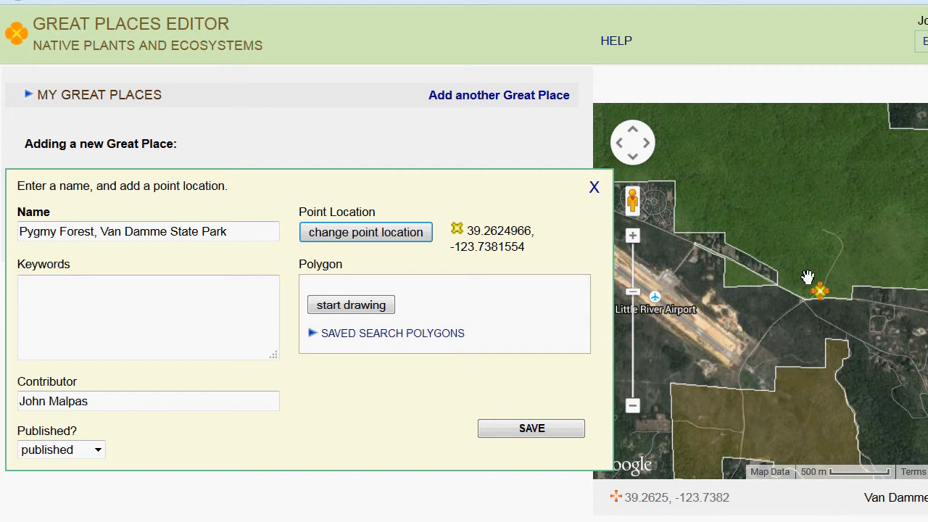
# Step: Draw a ten-vertex polygon on the map enclosing the short park road just north of the point location
pyautogui.click(350, 305)
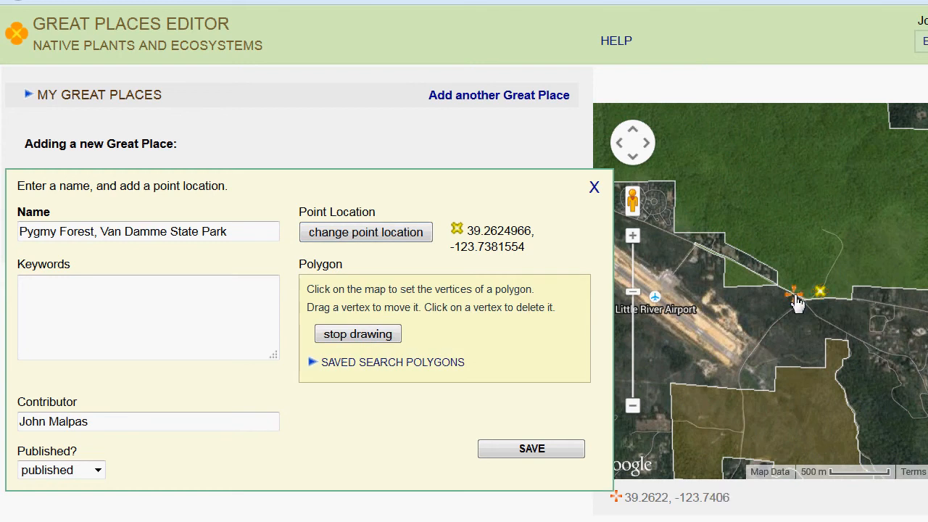
pyautogui.click(793, 294)
pyautogui.click(804, 262)
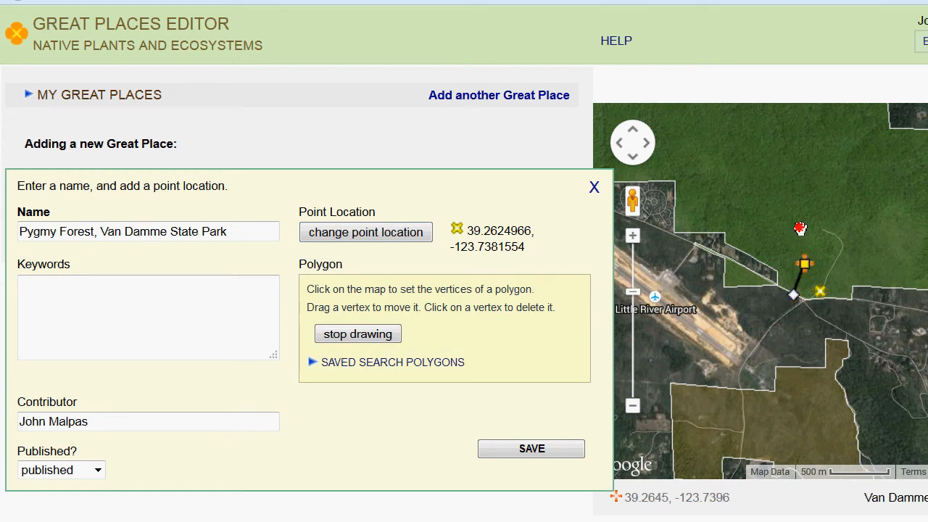
pyautogui.click(799, 228)
pyautogui.click(800, 193)
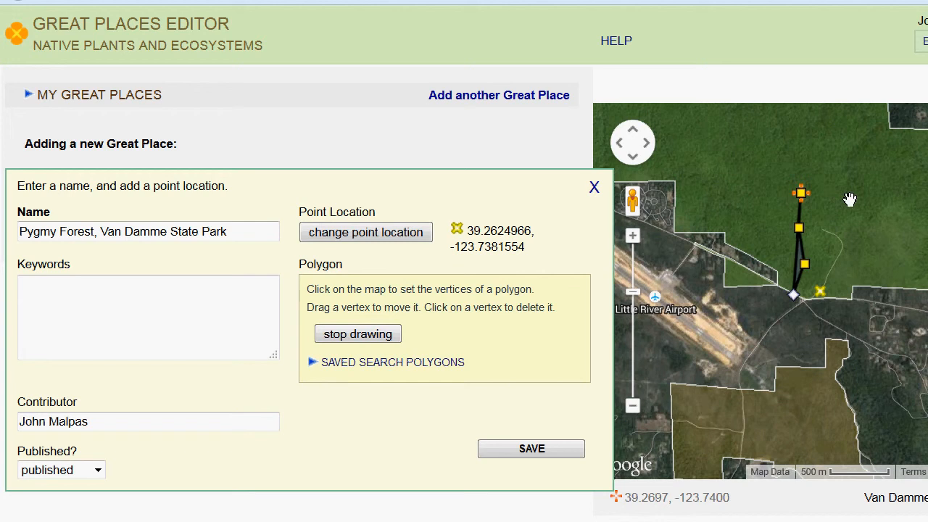
pyautogui.click(849, 198)
pyautogui.click(869, 232)
pyautogui.click(878, 269)
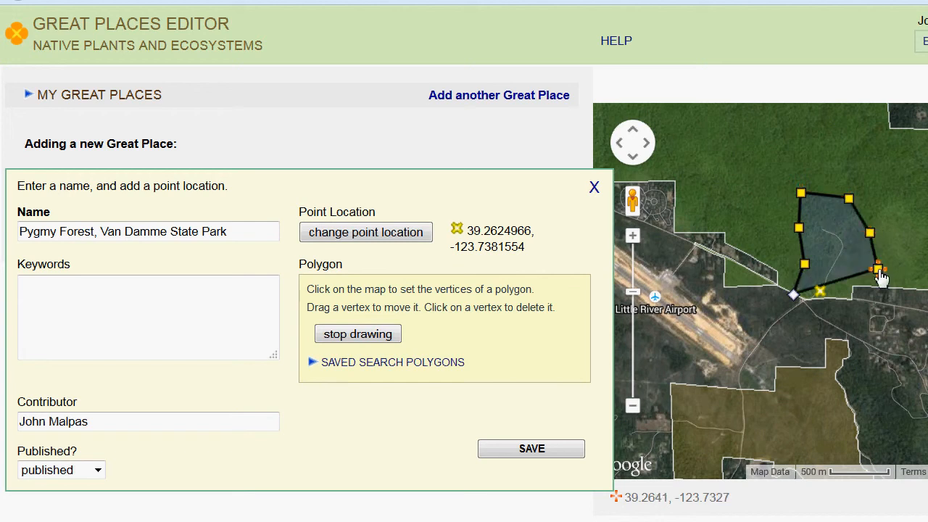
pyautogui.click(872, 292)
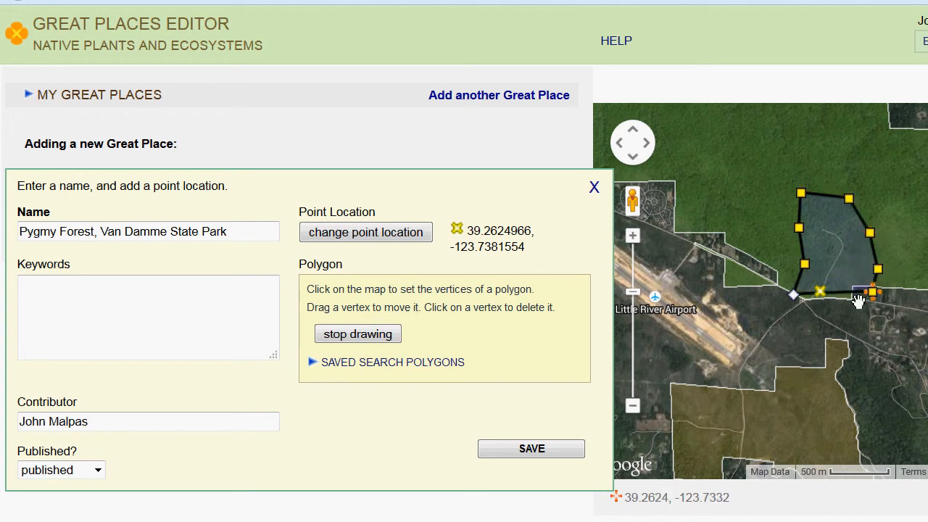
pyautogui.click(834, 304)
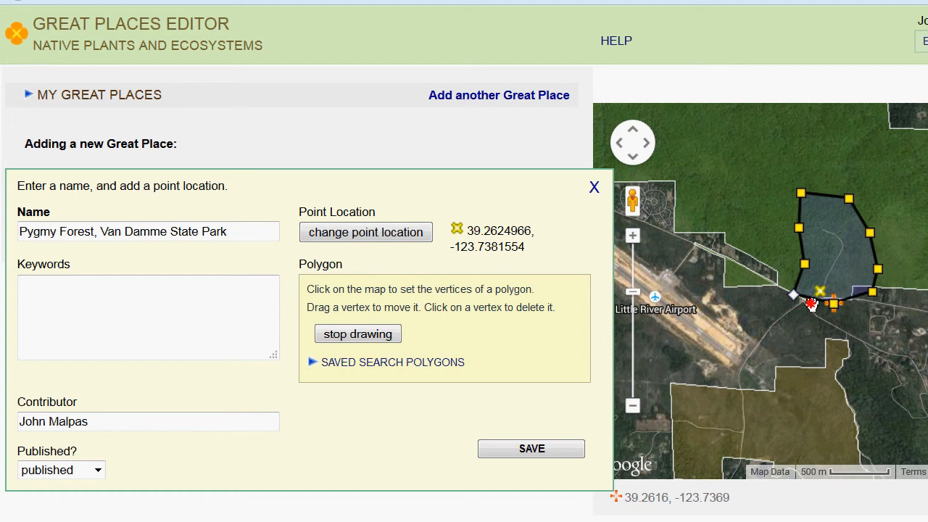
pyautogui.click(811, 305)
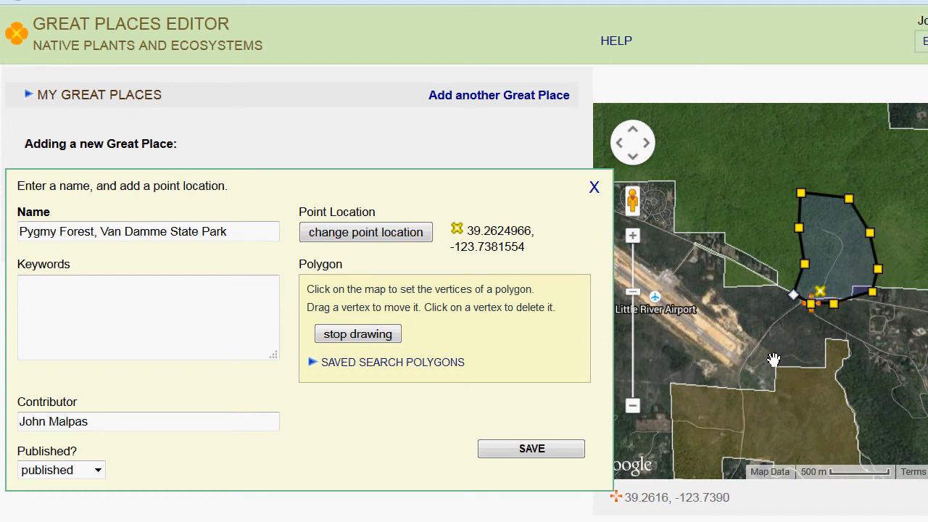
pyautogui.click(357, 338)
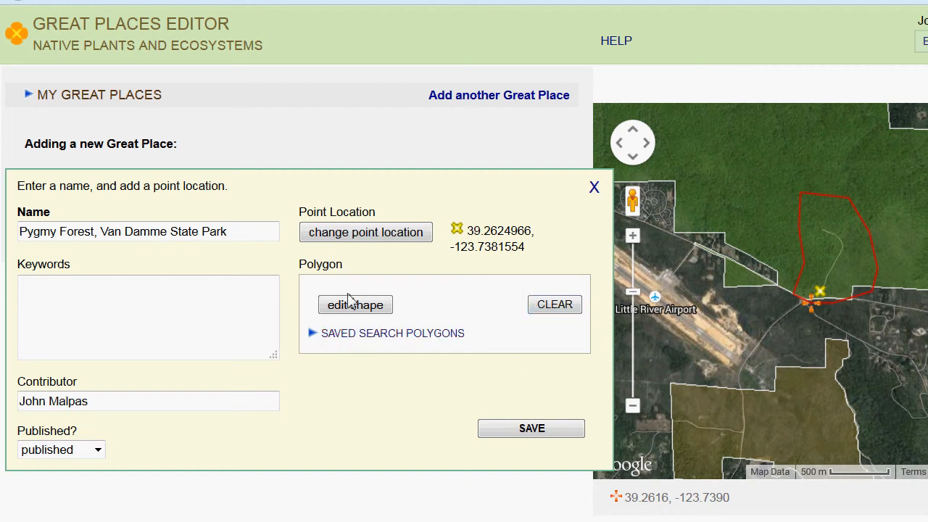
# Step: Reshape the polygon by moving two western vertices outward, adding a northern and a western vertex and deleting a southern one, then save the place
pyautogui.click(349, 306)
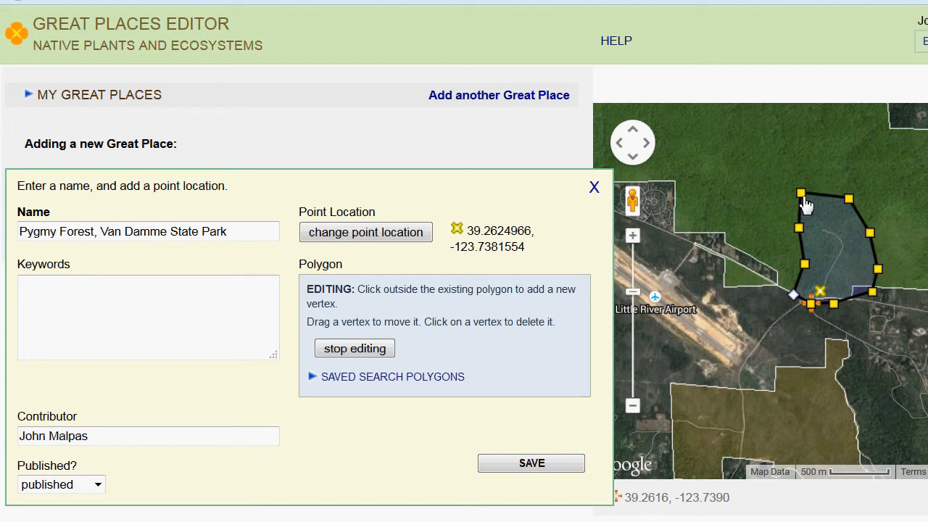
pyautogui.moveTo(802, 195); pyautogui.dragTo(782, 186)
pyautogui.moveTo(800, 232); pyautogui.dragTo(789, 231)
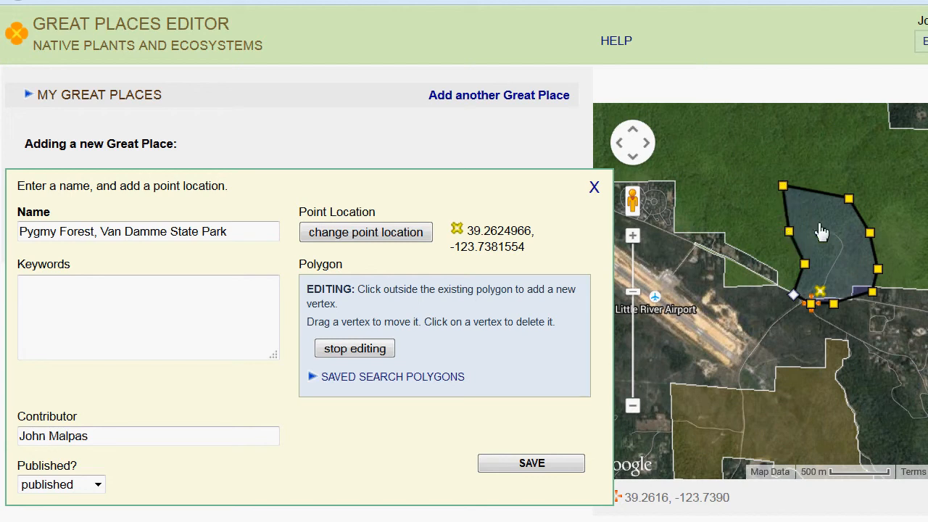
pyautogui.click(817, 182)
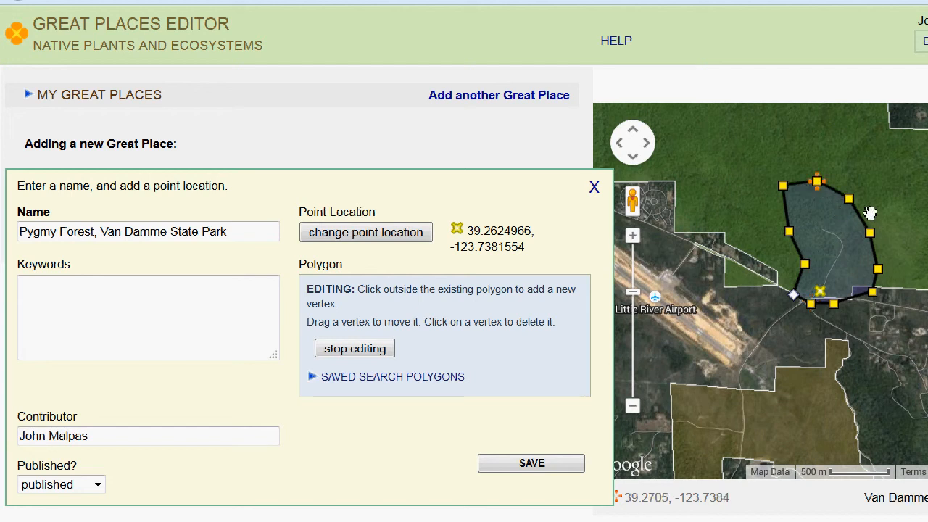
pyautogui.click(781, 212)
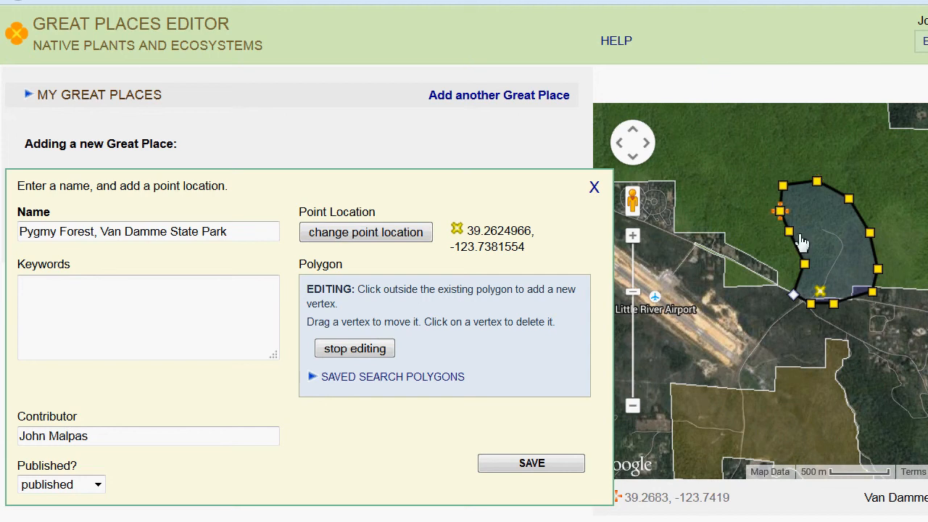
pyautogui.click(836, 308)
pyautogui.click(348, 349)
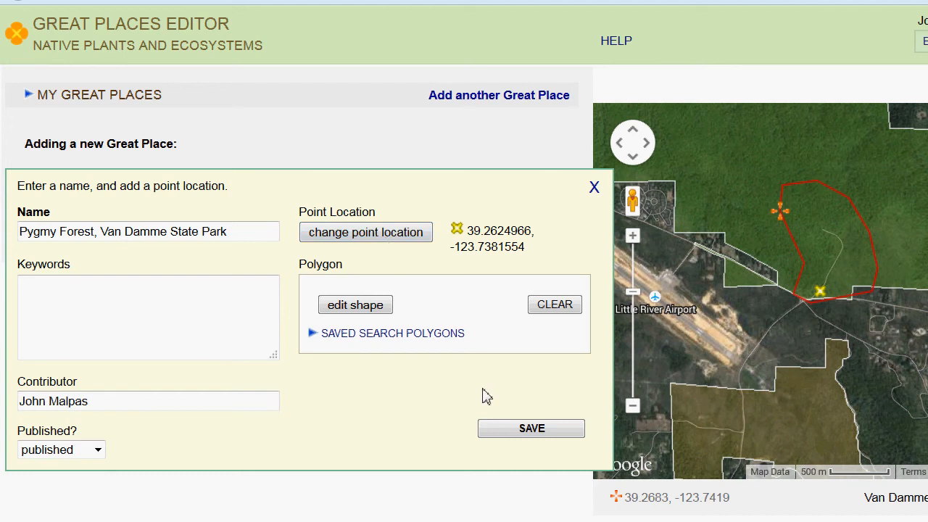
pyautogui.click(511, 434)
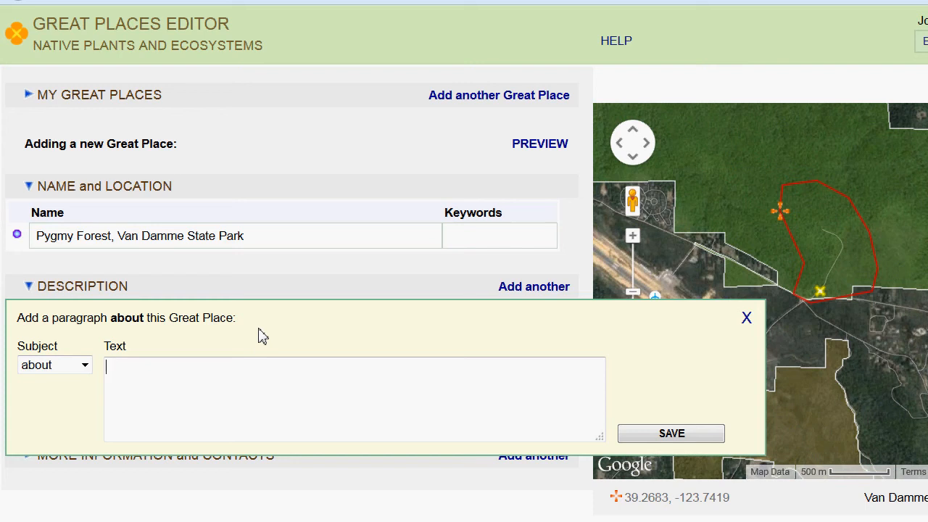
# Step: Save an about paragraph reading "There is a boardwalk that goes through part of the forest."
pyautogui.write('There is a boardwalk that')
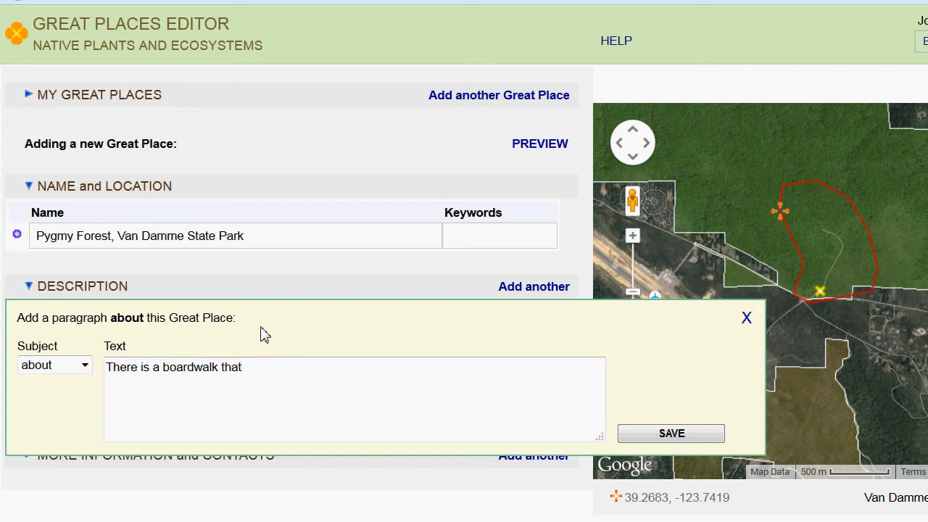
pyautogui.write(' goes through part of the forest.')
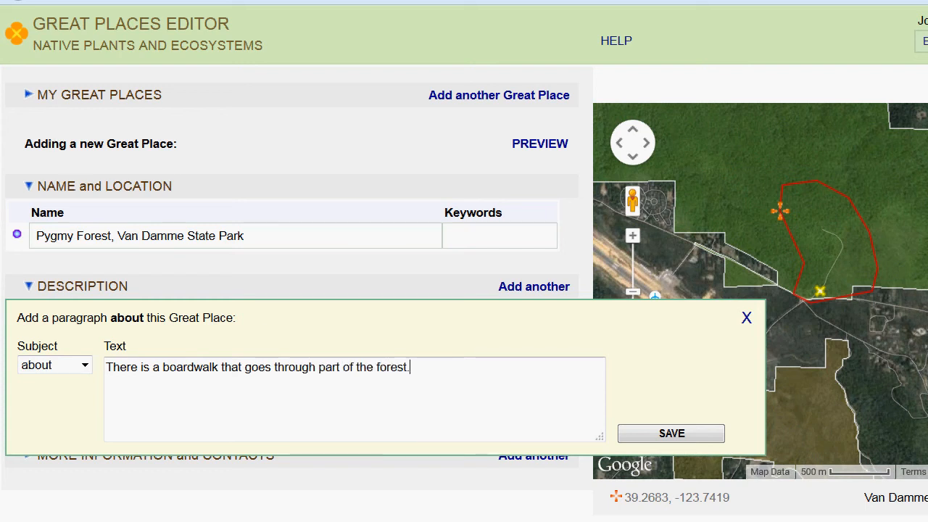
pyautogui.click(685, 438)
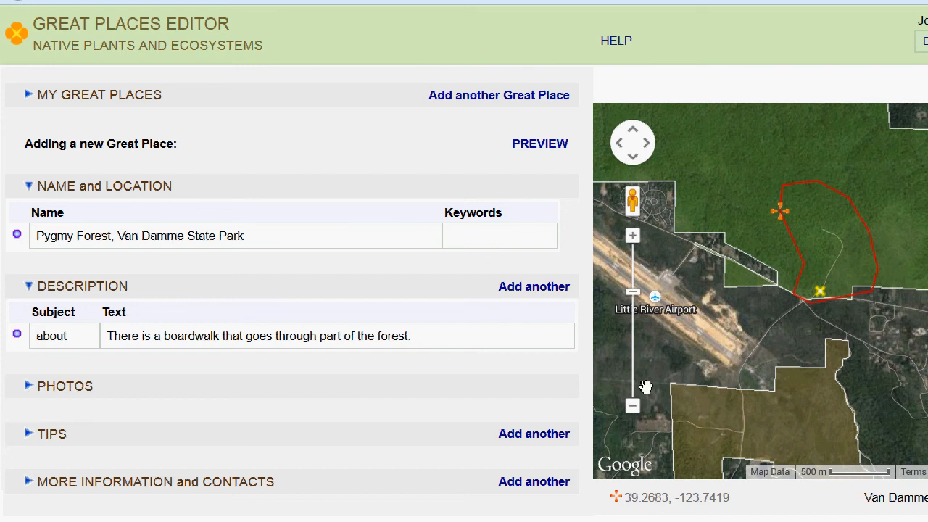
# Step: Examine the subject options offered for an additional description paragraph, without adding one
pyautogui.click(515, 294)
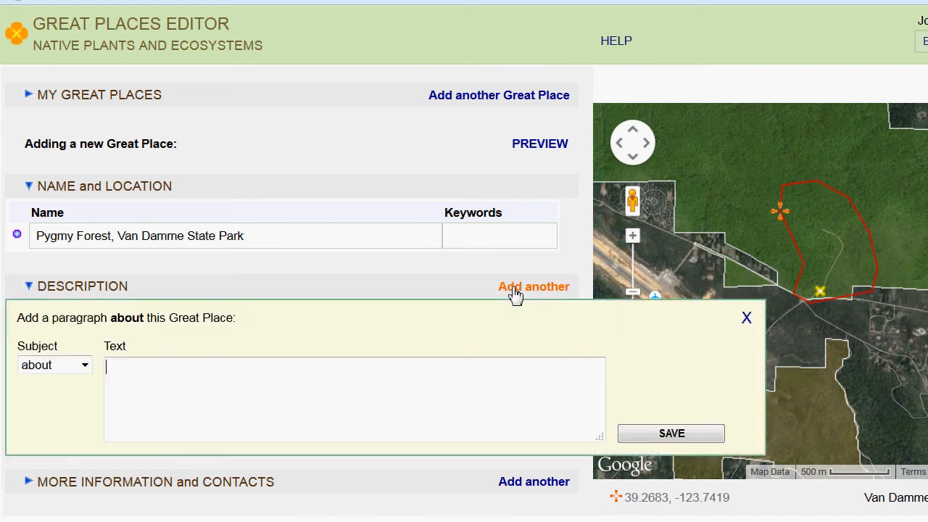
pyautogui.click(69, 368)
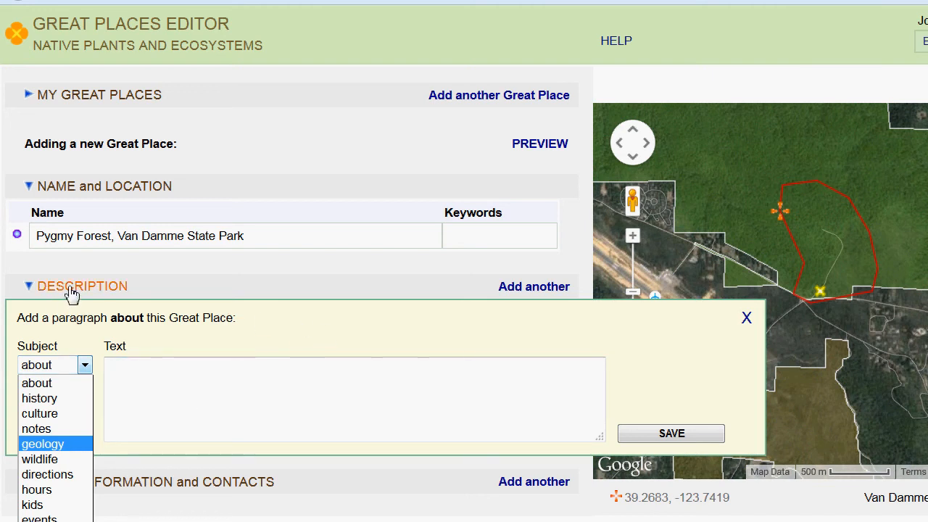
pyautogui.click(744, 317)
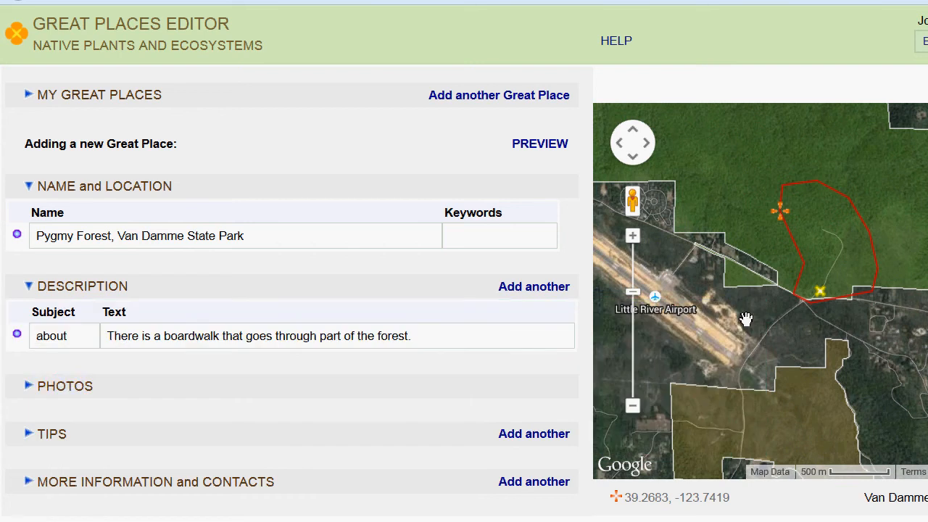
# Step: Begin adding a photo by URL and copy the image location of the Hesperocyparis pigmaea photo with brown cones in the plant photo results
pyautogui.click(73, 387)
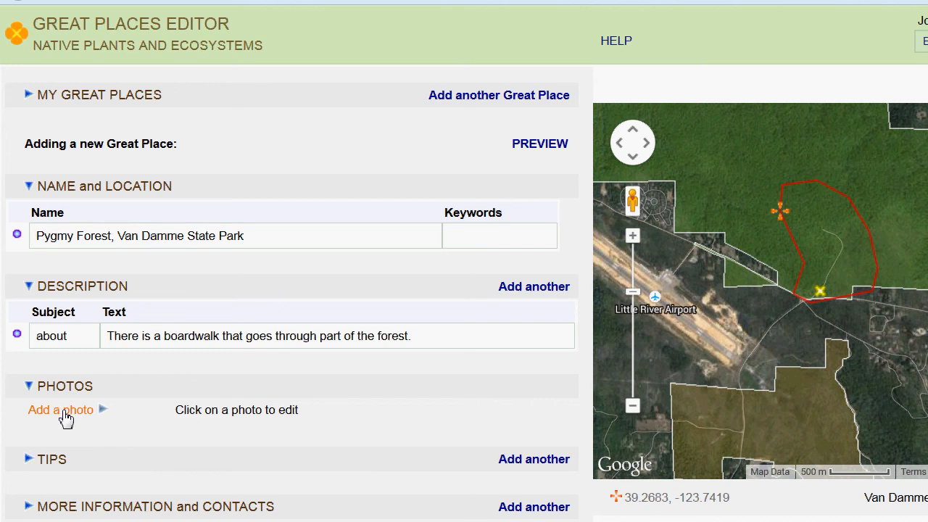
pyautogui.click(66, 410)
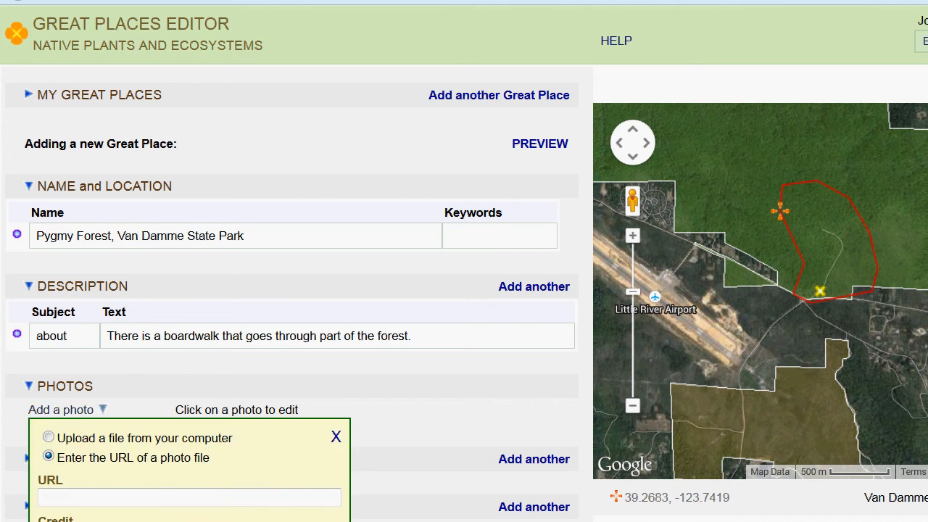
pyautogui.scroll(-3, 290, 290)
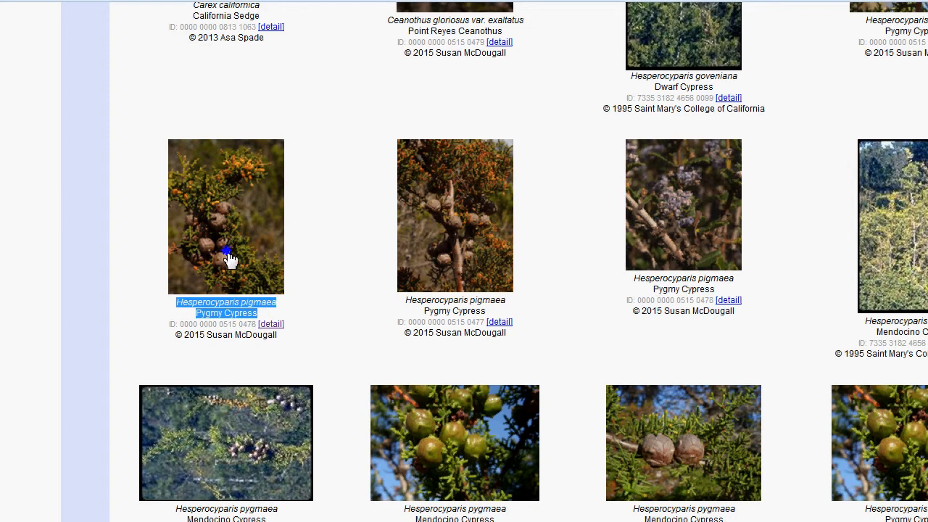
pyautogui.rightClick(228, 253)
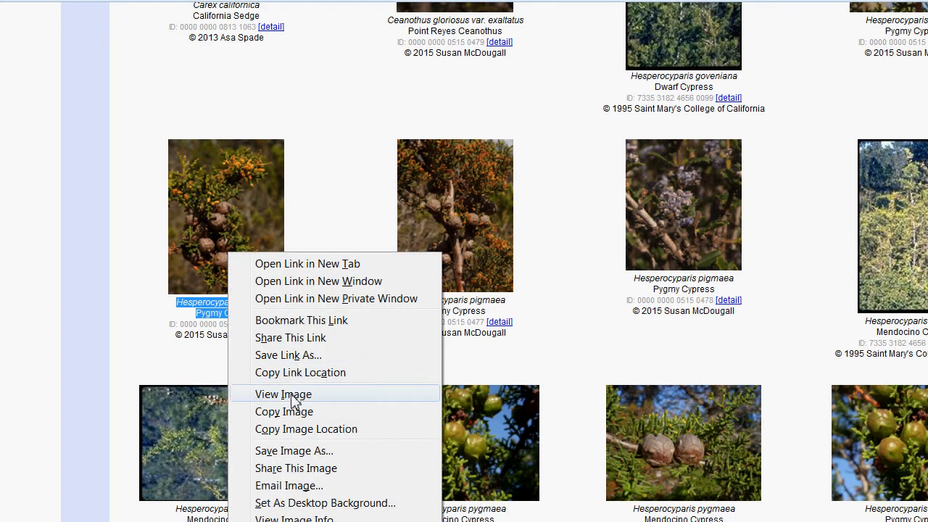
pyautogui.click(320, 432)
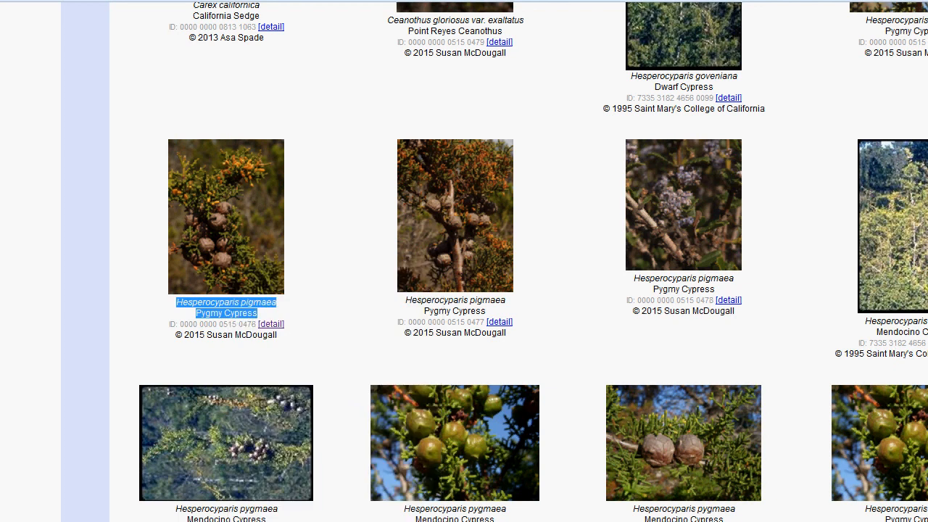
# Step: Return to the Great Places Editor and enter the copied image location as the photo's URL
pyautogui.click(300, 520)
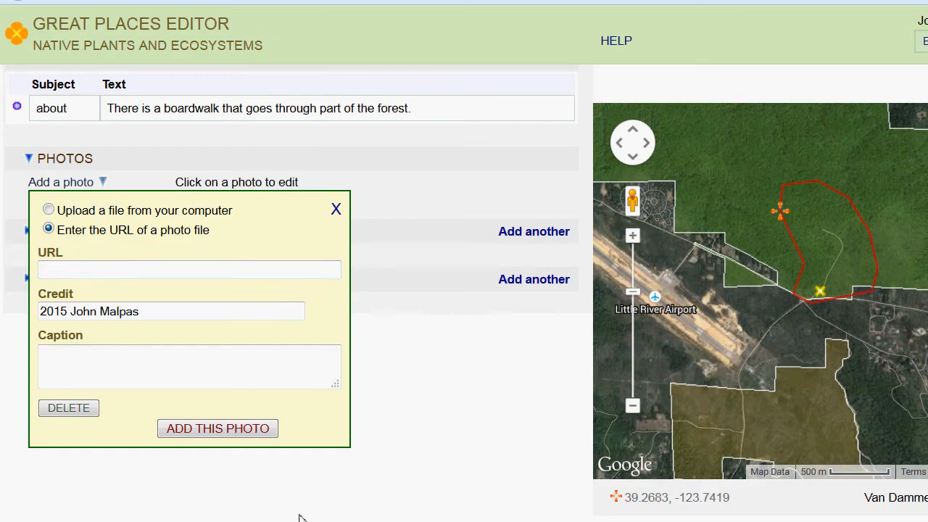
pyautogui.click(103, 270)
pyautogui.hotkey('ctrl', 'v')
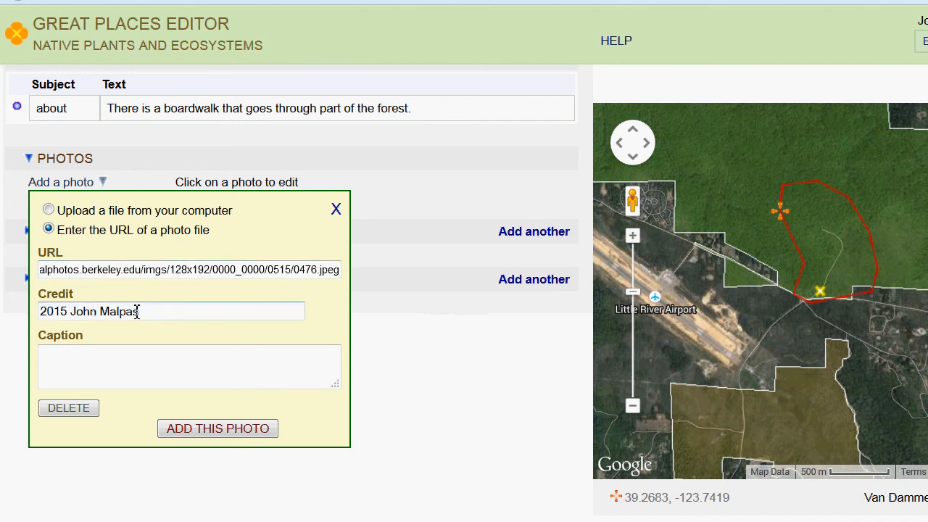
# Step: Replace the photo credit with 2015 and the photographer's name copied from the cypress photo's copyright line
pyautogui.moveTo(139, 311); pyautogui.dragTo(11, 312)
pyautogui.press('BackSpace')
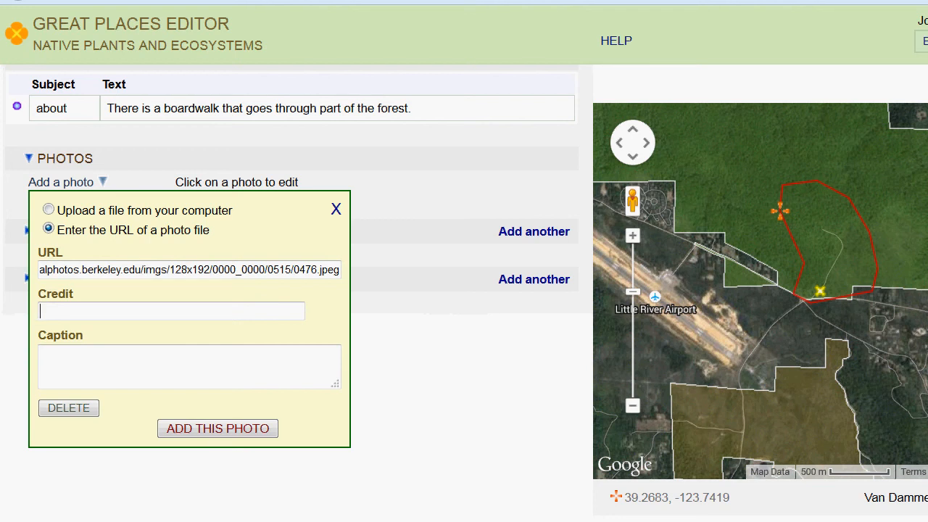
pyautogui.hotkey('alt', 'Tab')
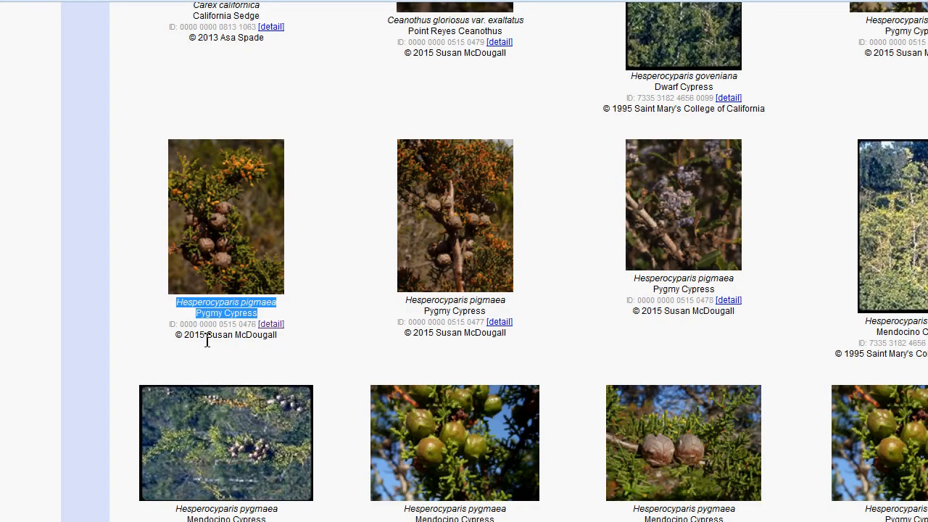
pyautogui.moveTo(207, 337); pyautogui.dragTo(283, 340)
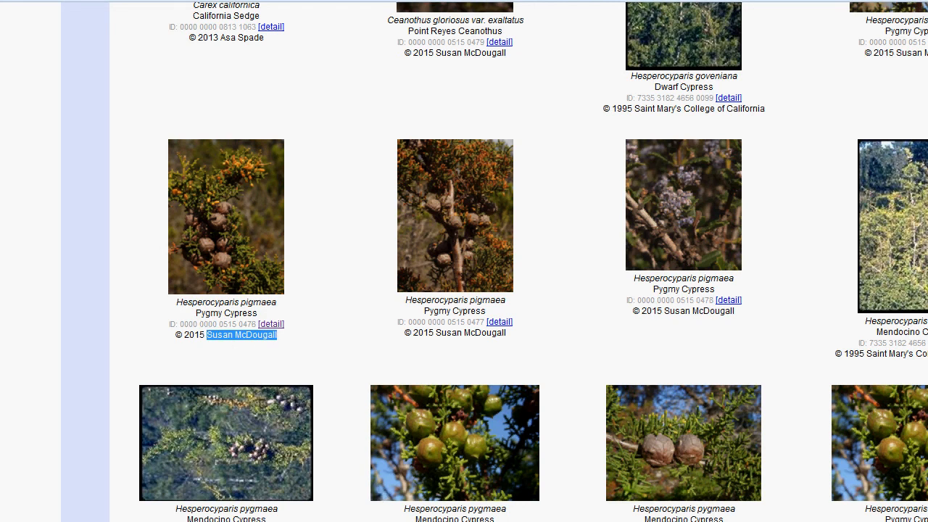
pyautogui.hotkey('alt', 'Tab')
pyautogui.click(168, 311)
pyautogui.write('2')
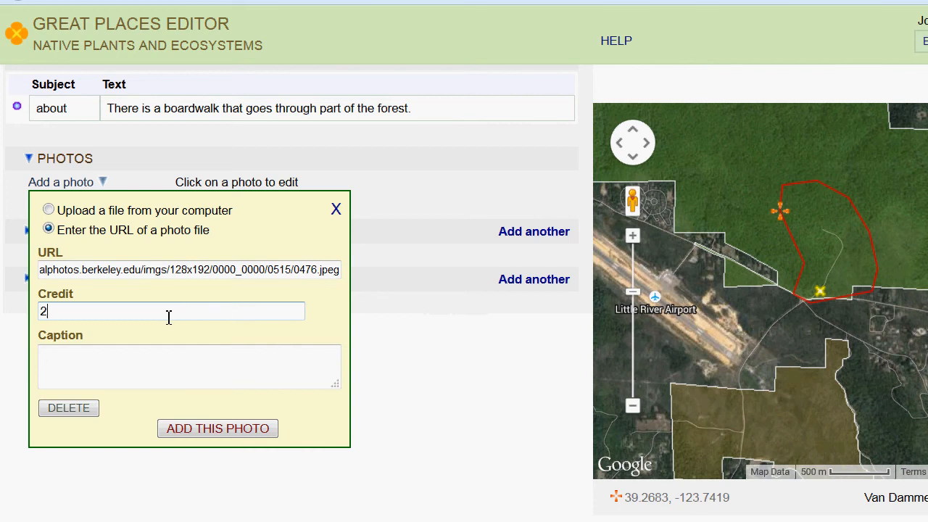
pyautogui.write('015')
pyautogui.hotkey('ctrl', 'v')
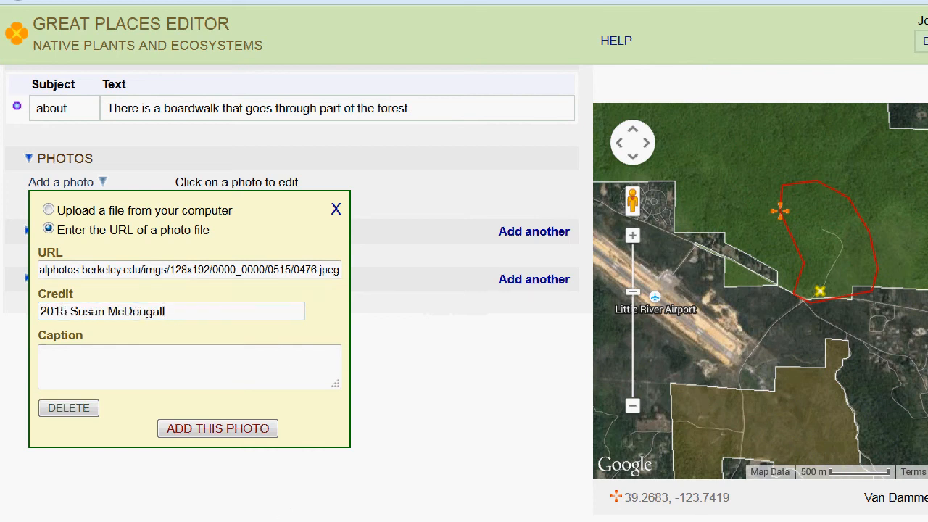
# Step: Copy the names "Hesperocyparis pigmaea Pygmy Cypress" from the photo results into the caption and add the photo
pyautogui.hotkey('alt', 'Tab')
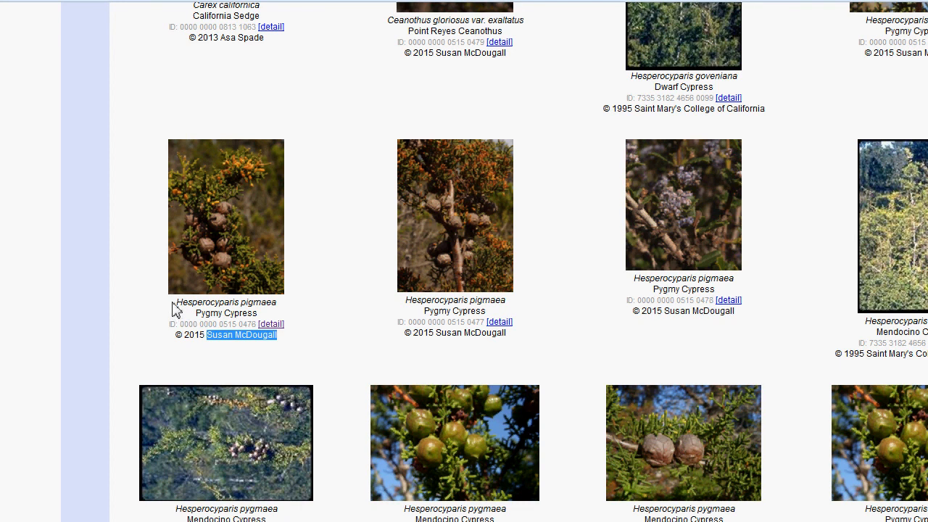
pyautogui.moveTo(174, 306); pyautogui.dragTo(268, 319)
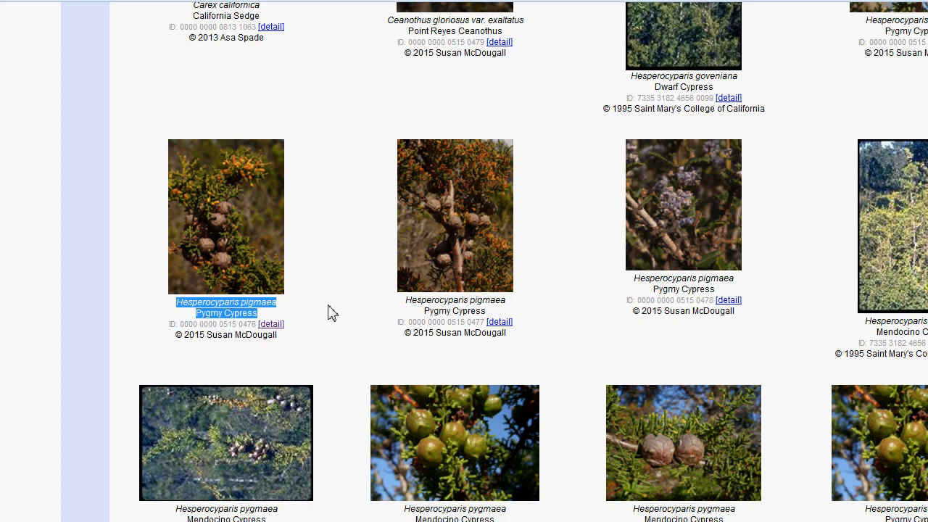
pyautogui.hotkey('alt', 'Tab')
pyautogui.click(138, 363)
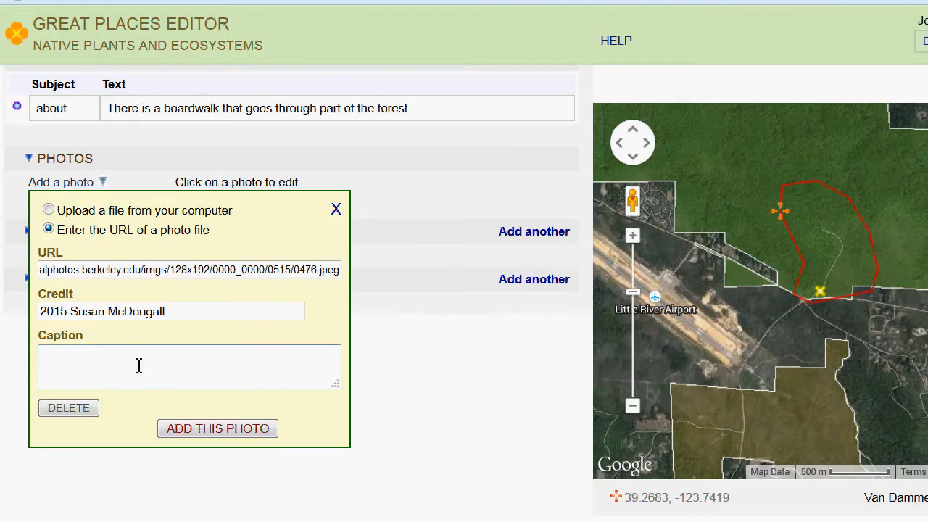
pyautogui.hotkey('ctrl', 'v')
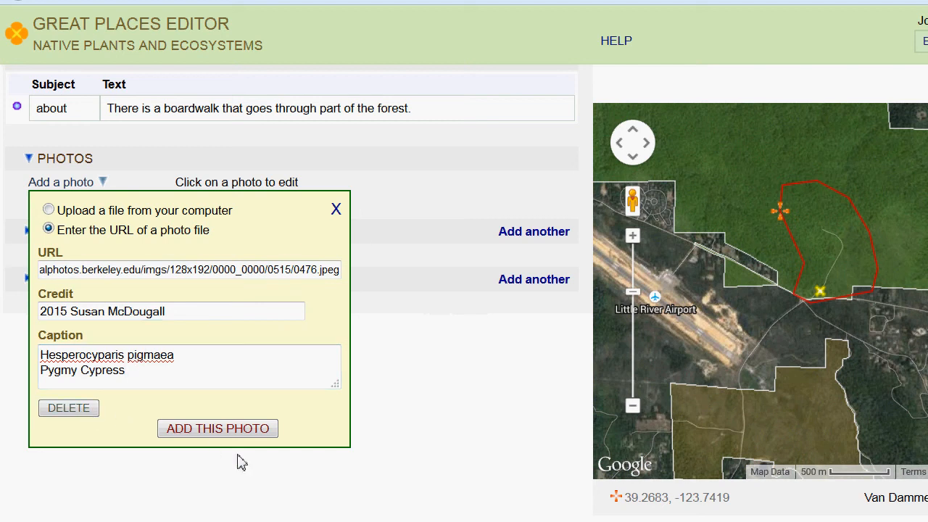
pyautogui.click(223, 431)
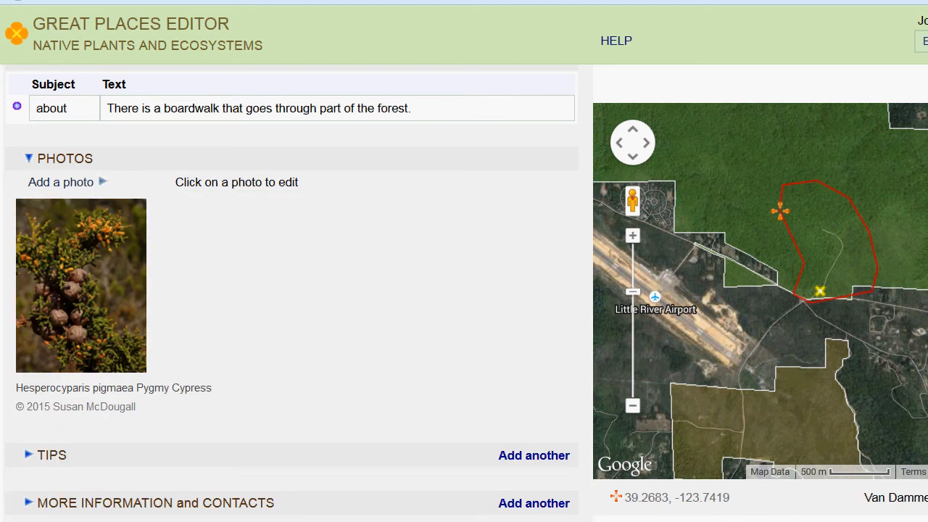
pyautogui.scroll(-3, 290, 290)
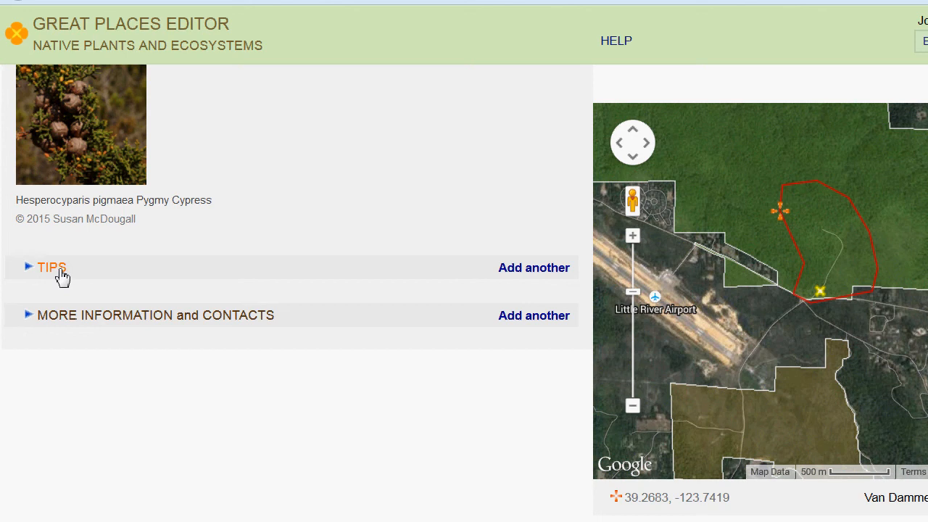
pyautogui.click(85, 319)
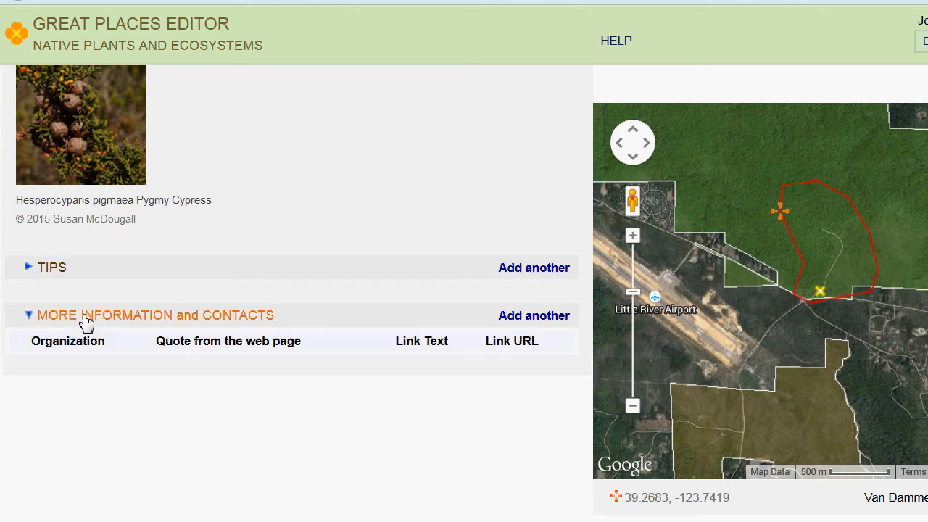
pyautogui.click(527, 323)
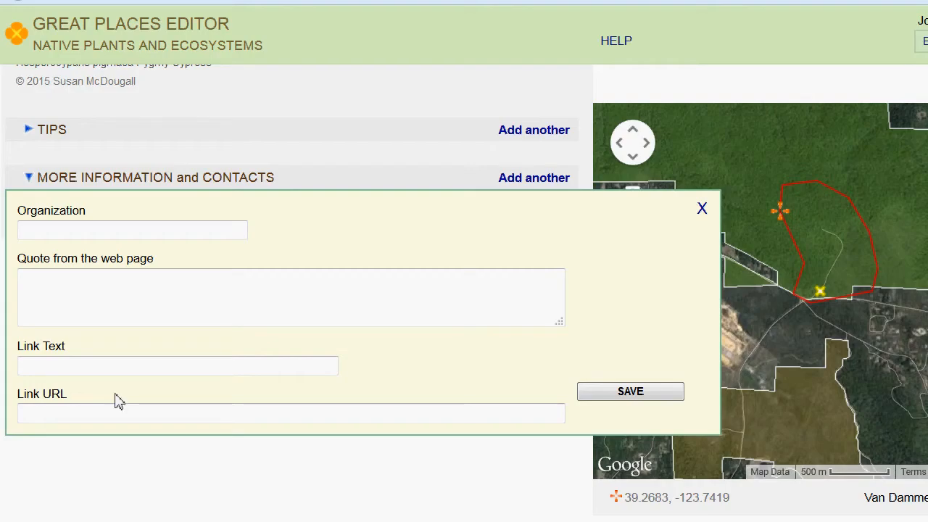
pyautogui.click(97, 413)
pyautogui.write('http://www.parks.ca.gov/?page_id=433')
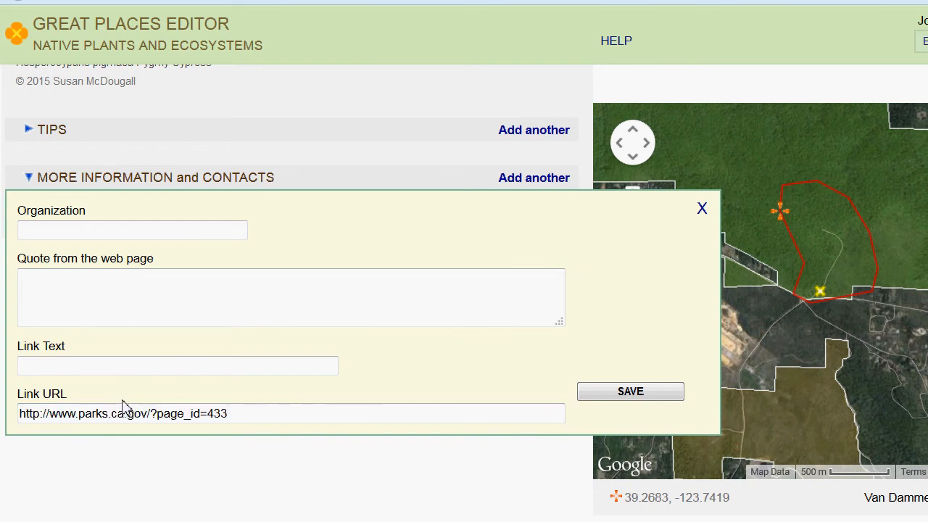
pyautogui.click(158, 228)
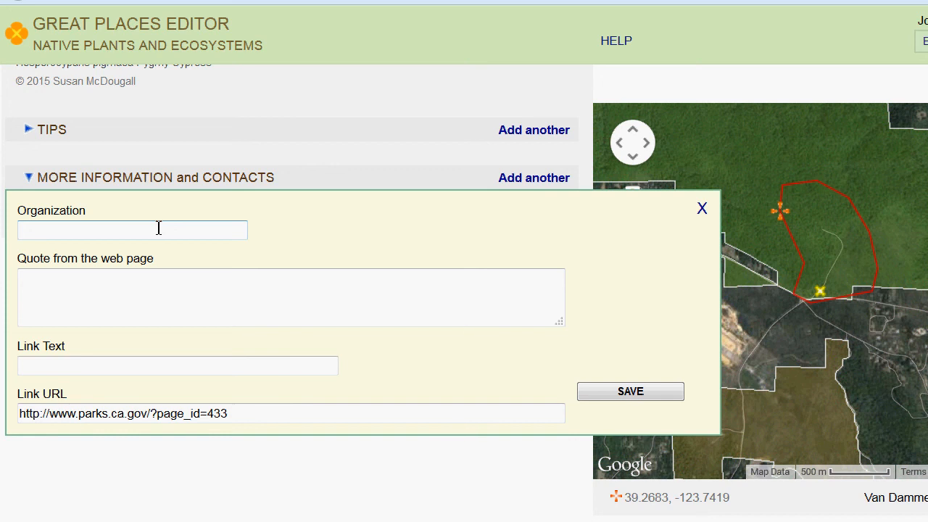
pyautogui.write('California State Parks')
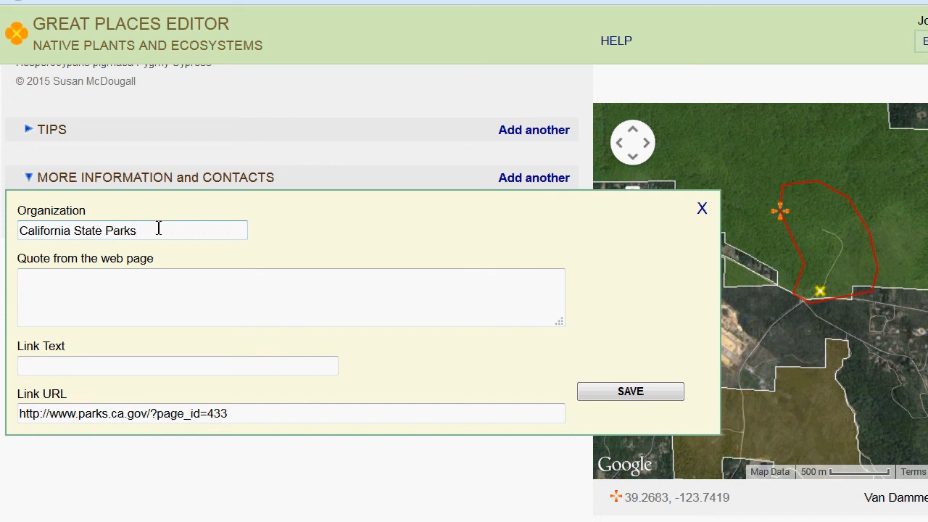
pyautogui.press('Tab')
pyautogui.click(77, 367)
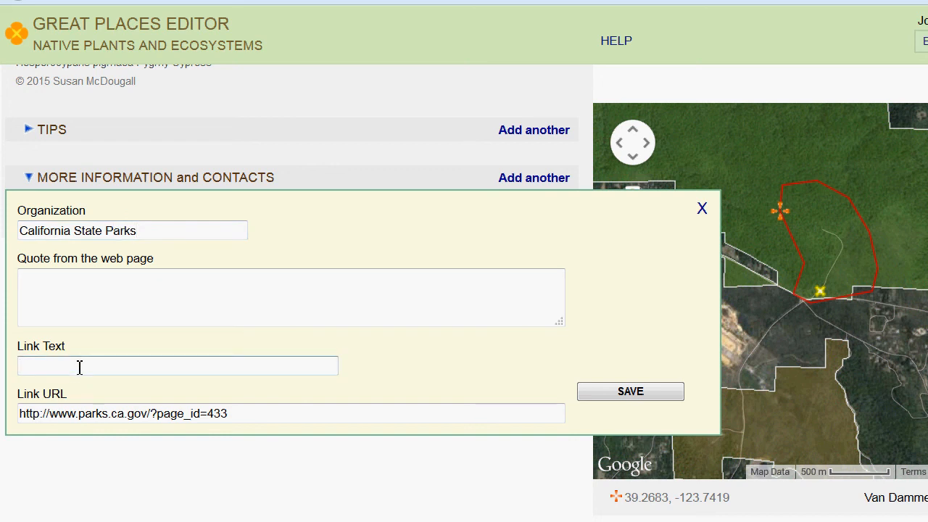
pyautogui.write('Van Damme State ')
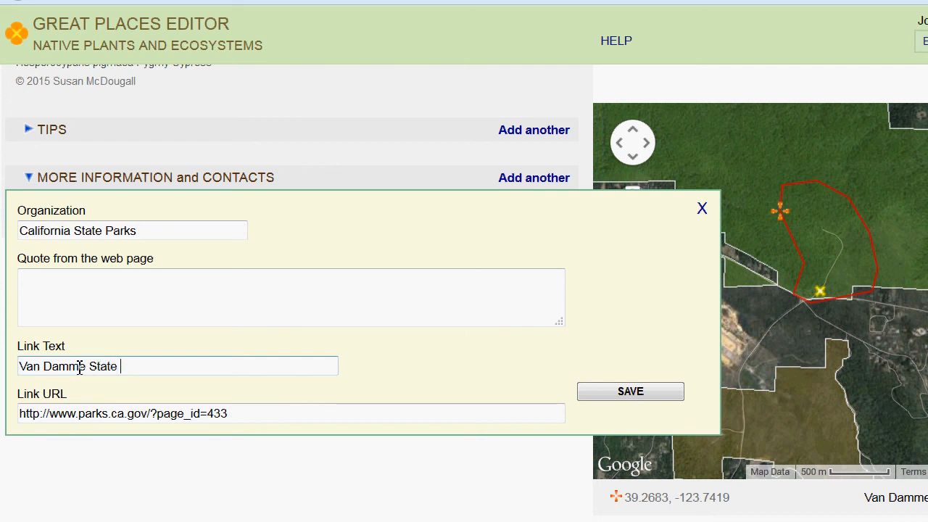
pyautogui.write('Park')
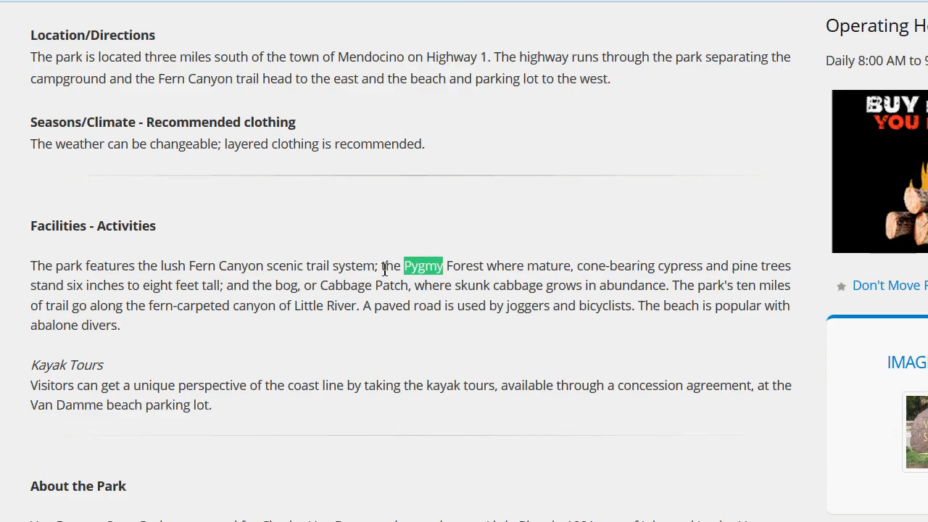
# Step: Copy "the Pygmy Forest where mature, cone-bearing cypress and pine trees stand six inches to eight feet tall;" from the park page as the quote and save the entry
pyautogui.click(383, 268)
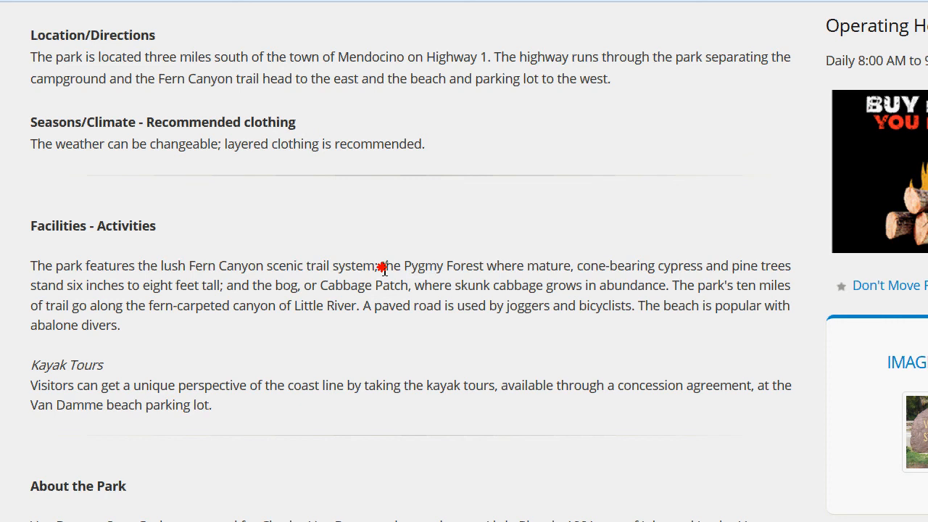
pyautogui.moveTo(384, 268)
pyautogui.mouseDown()
pyautogui.moveTo(356, 284)
pyautogui.moveTo(223, 294)
pyautogui.mouseUp()
pyautogui.hotkey('ctrl', 'c')
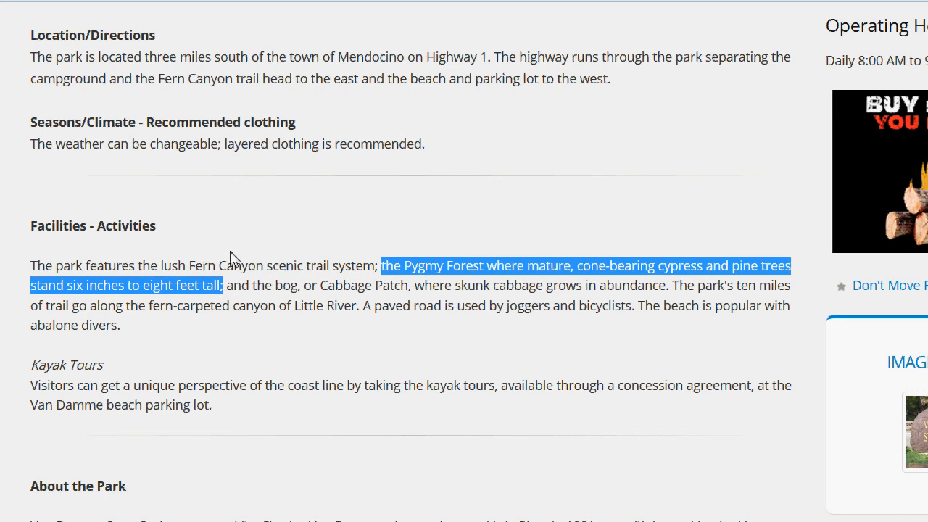
pyautogui.hotkey('alt', 'Tab')
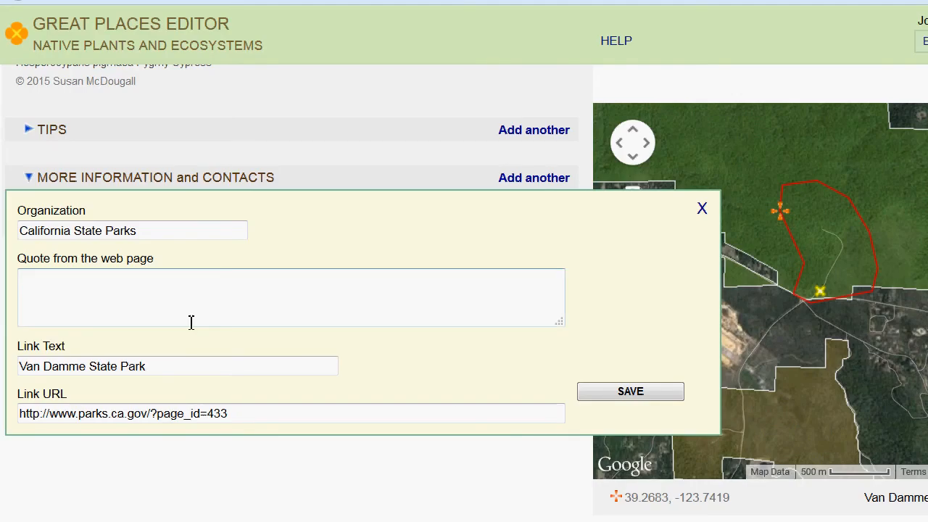
pyautogui.click(193, 296)
pyautogui.hotkey('ctrl', 'v')
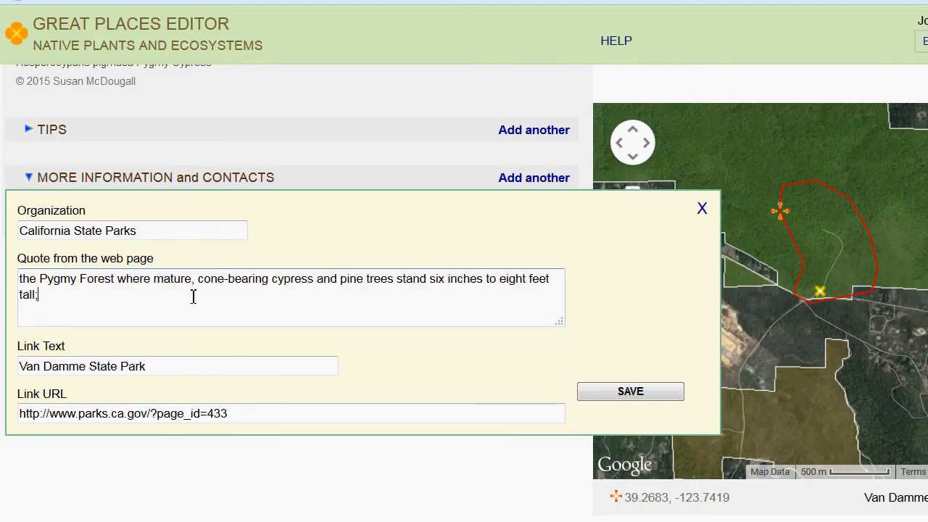
pyautogui.click(637, 392)
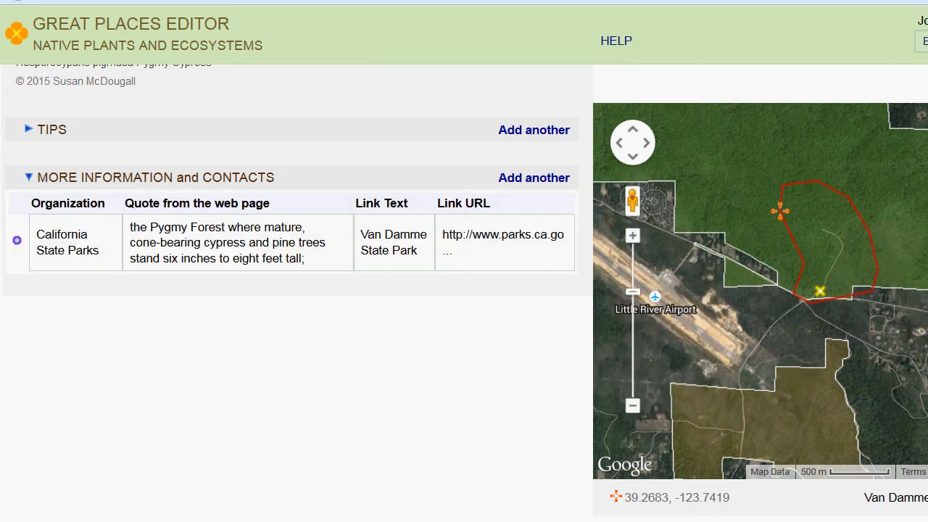
# Step: Preview the Great Place and examine its plant list and the green observation marker's record on the map
pyautogui.scroll(8, 290, 290)
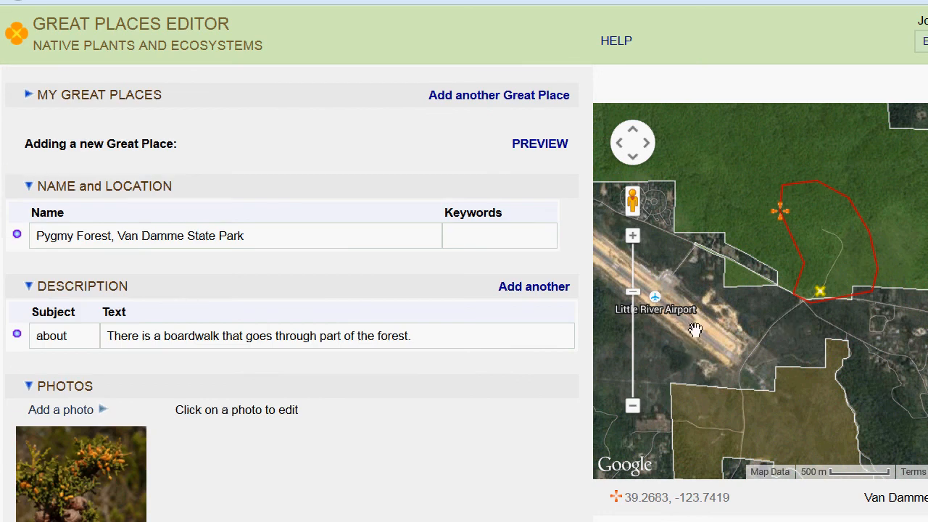
pyautogui.click(540, 147)
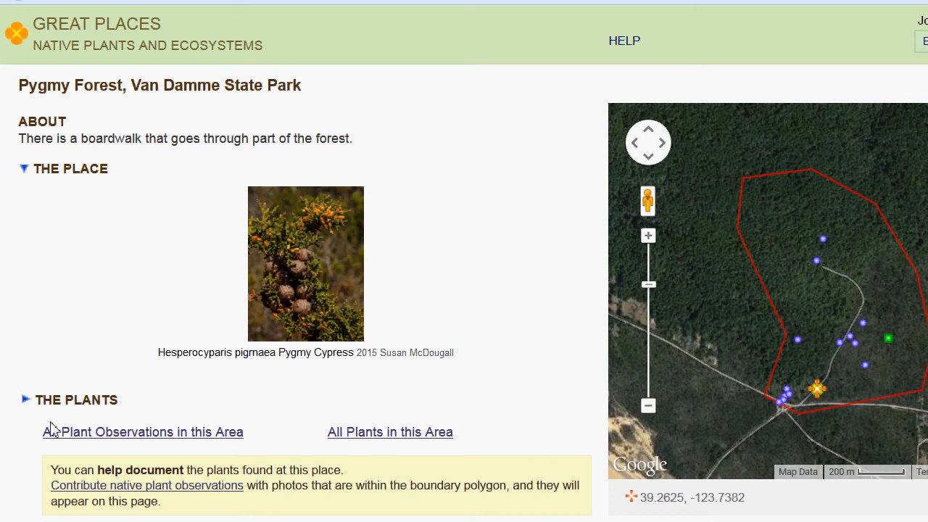
pyautogui.click(84, 402)
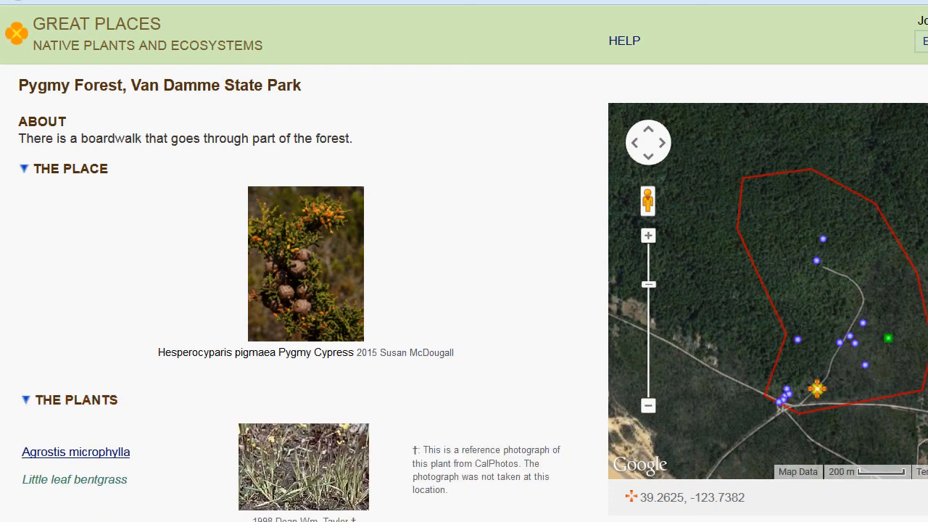
pyautogui.scroll(-10, 290, 290)
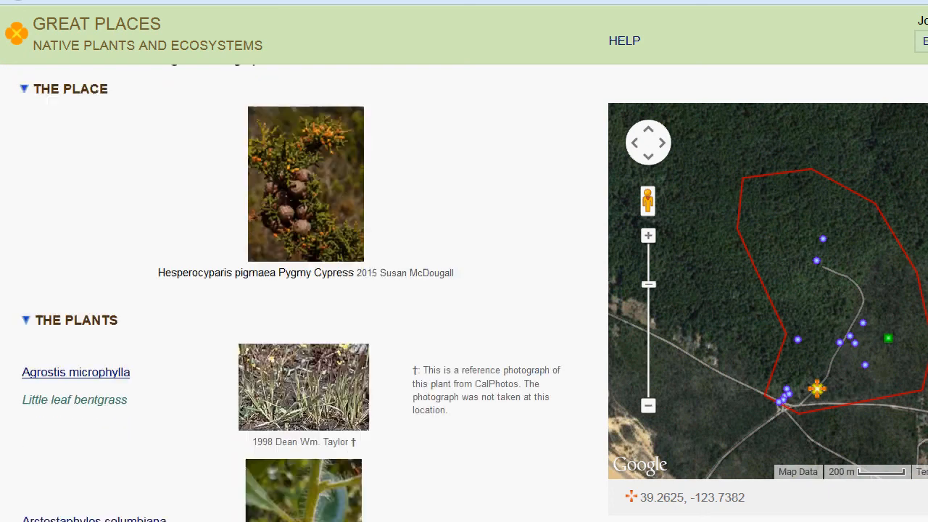
pyautogui.scroll(-7, 290, 290)
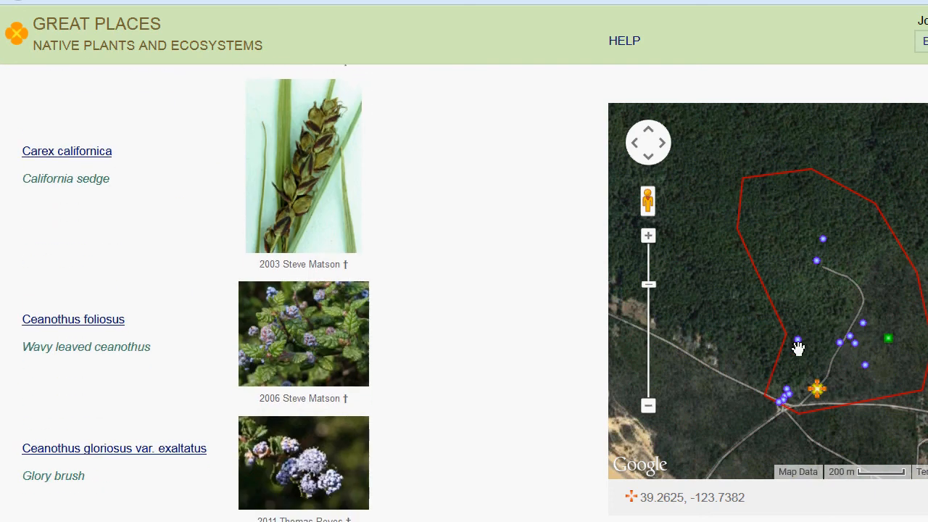
pyautogui.moveTo(800, 350)
pyautogui.click(890, 343)
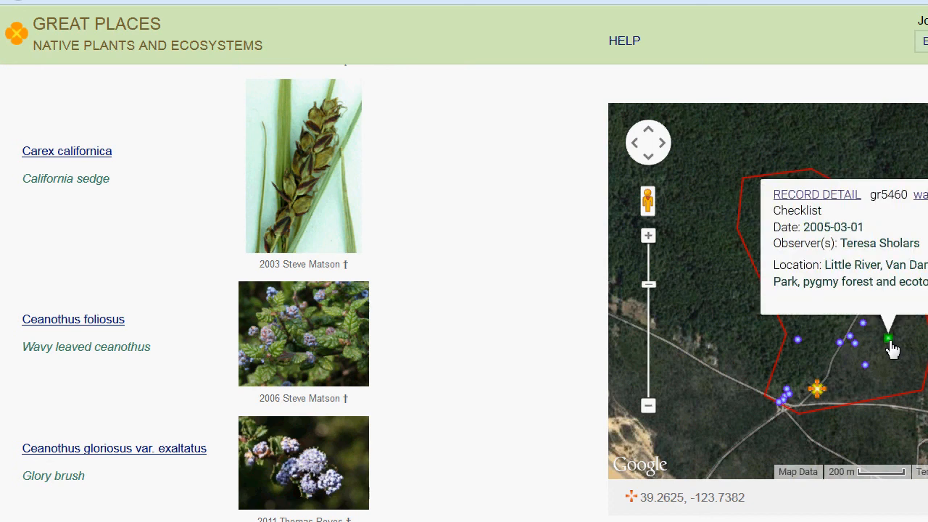